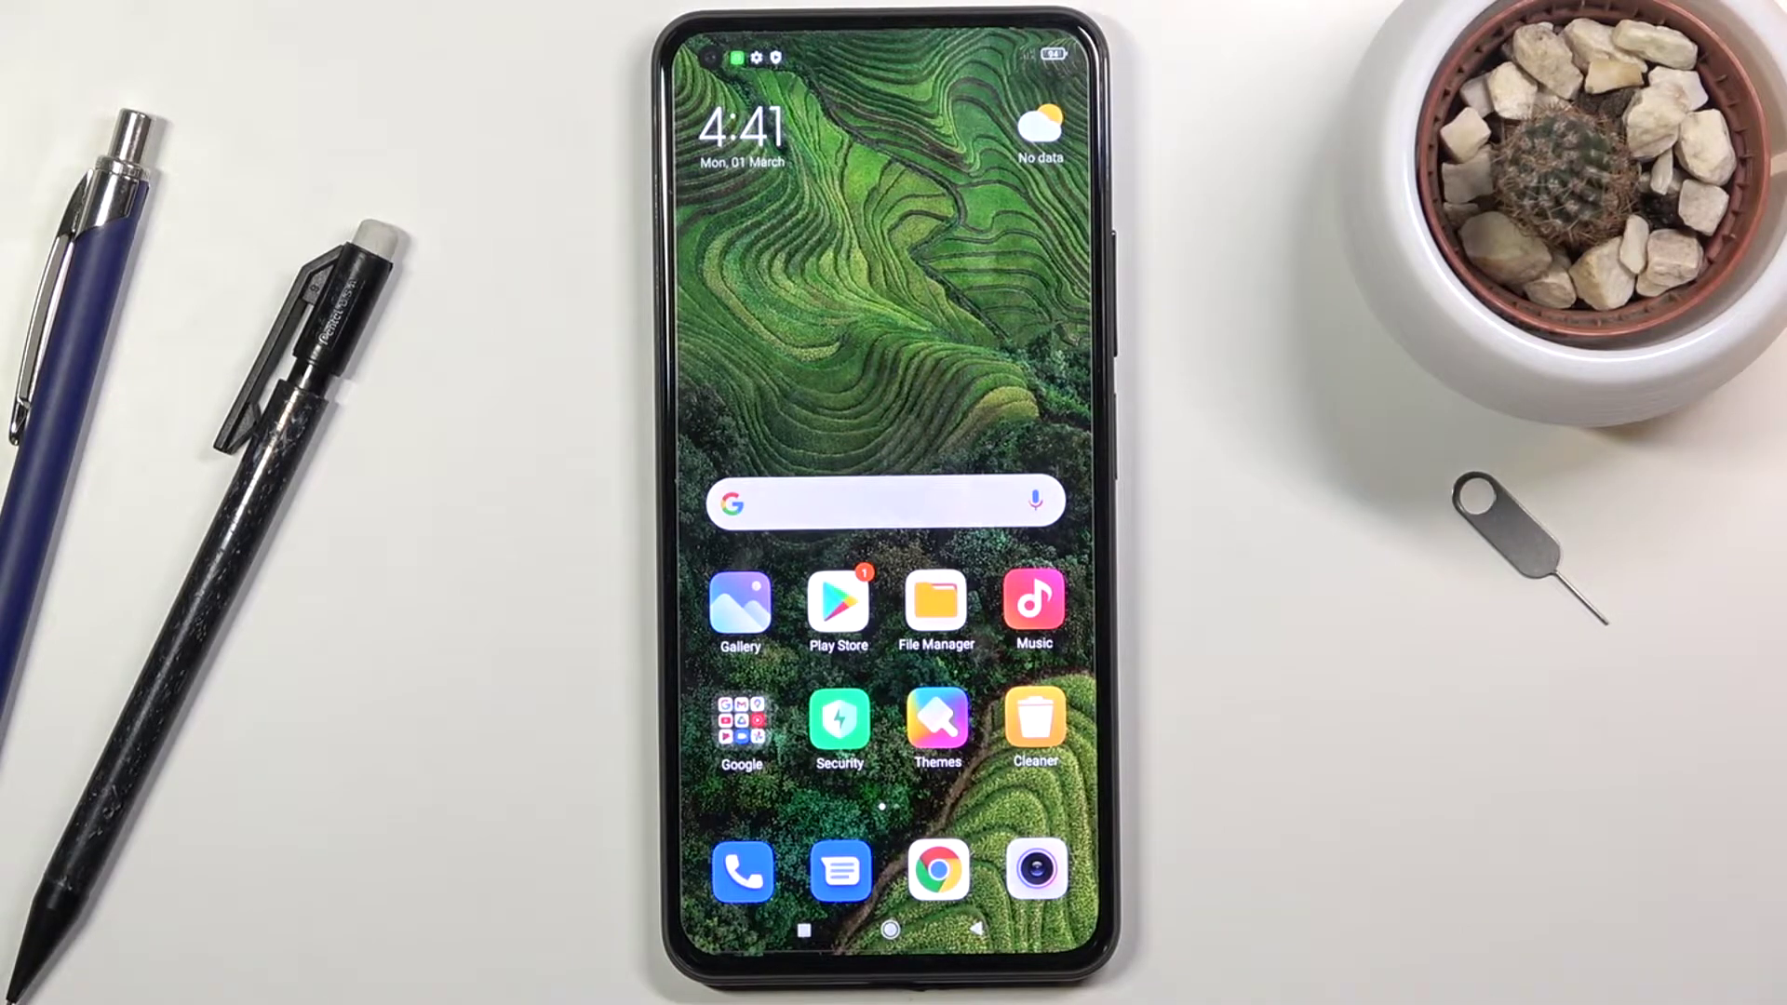
# Launch Contacts from the Google apps folder, skip sign-in, and open the navigation menu.
pyautogui.click(741, 725)
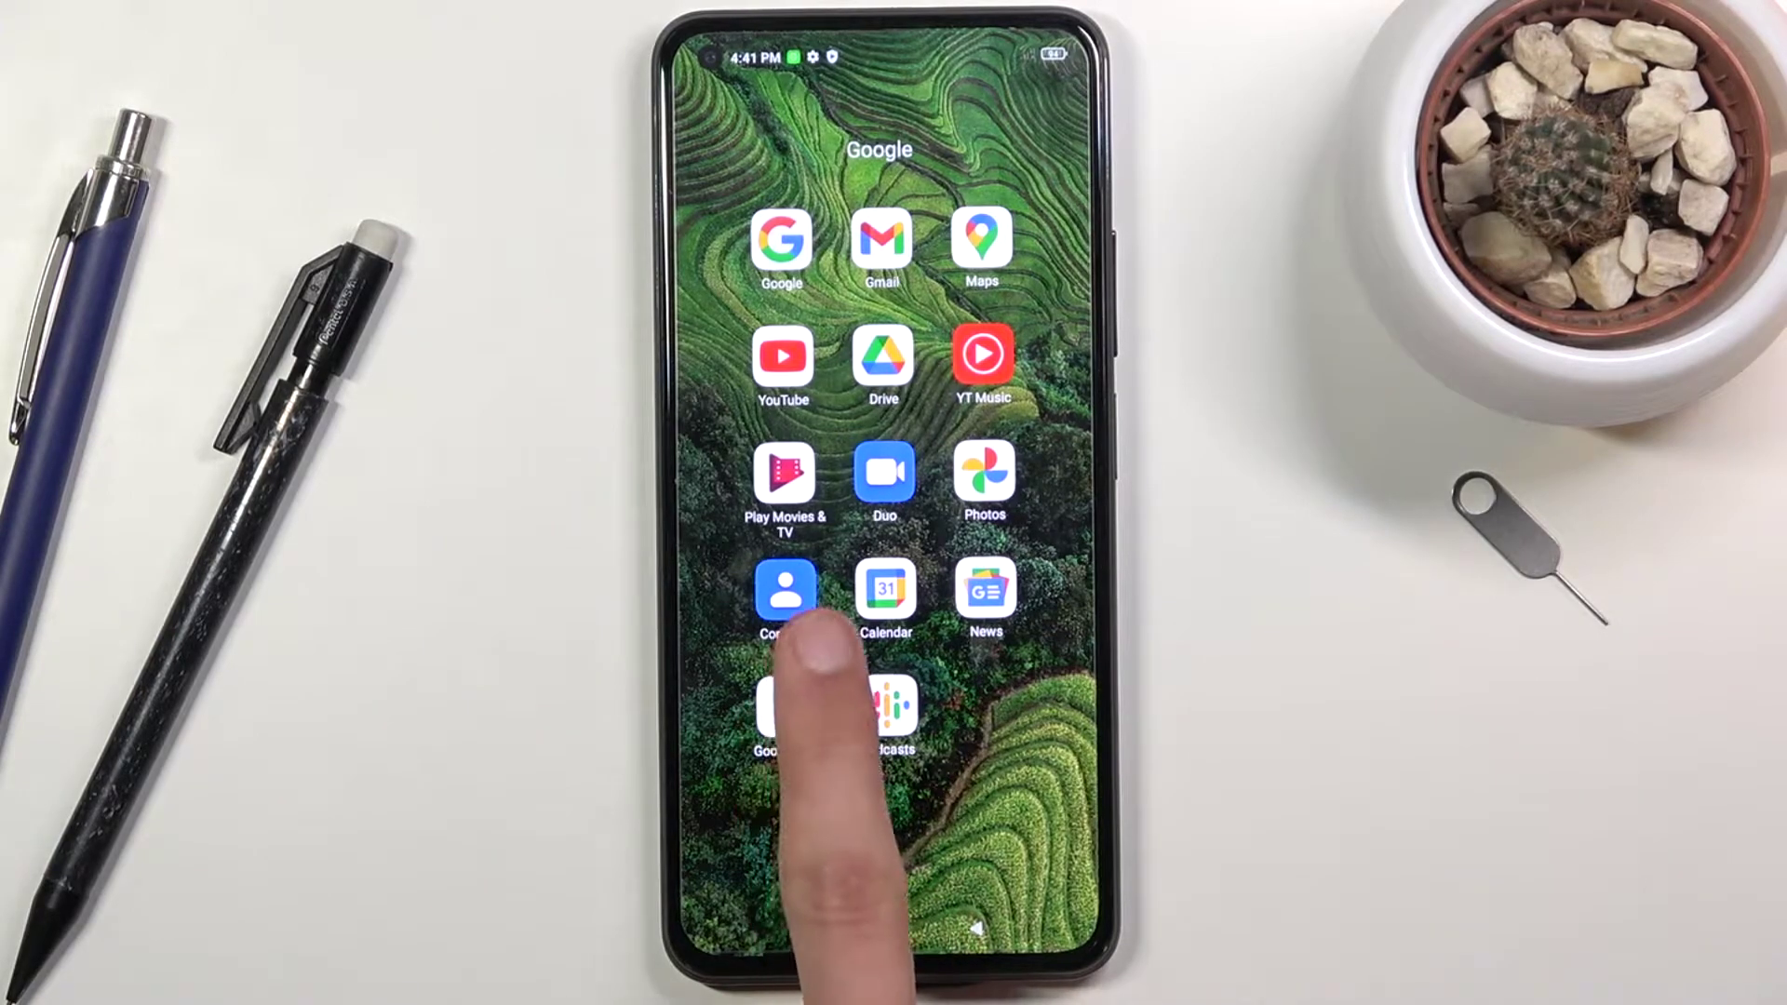
pyautogui.click(790, 586)
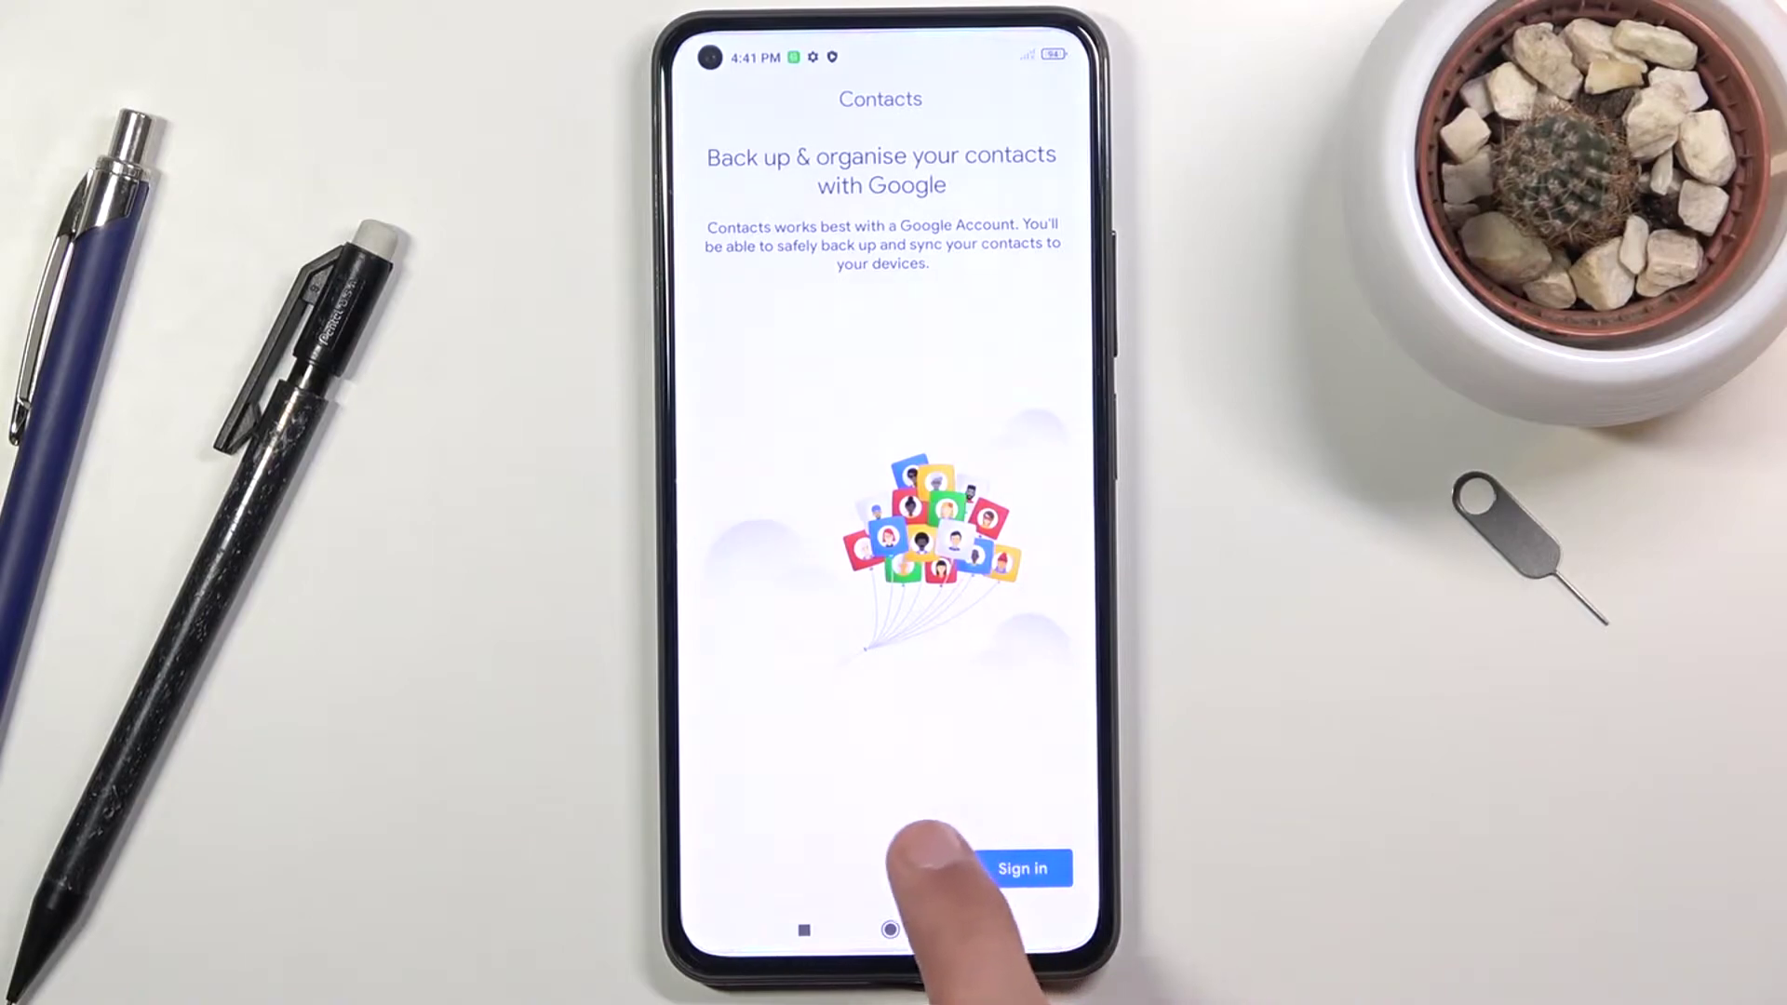
pyautogui.click(926, 868)
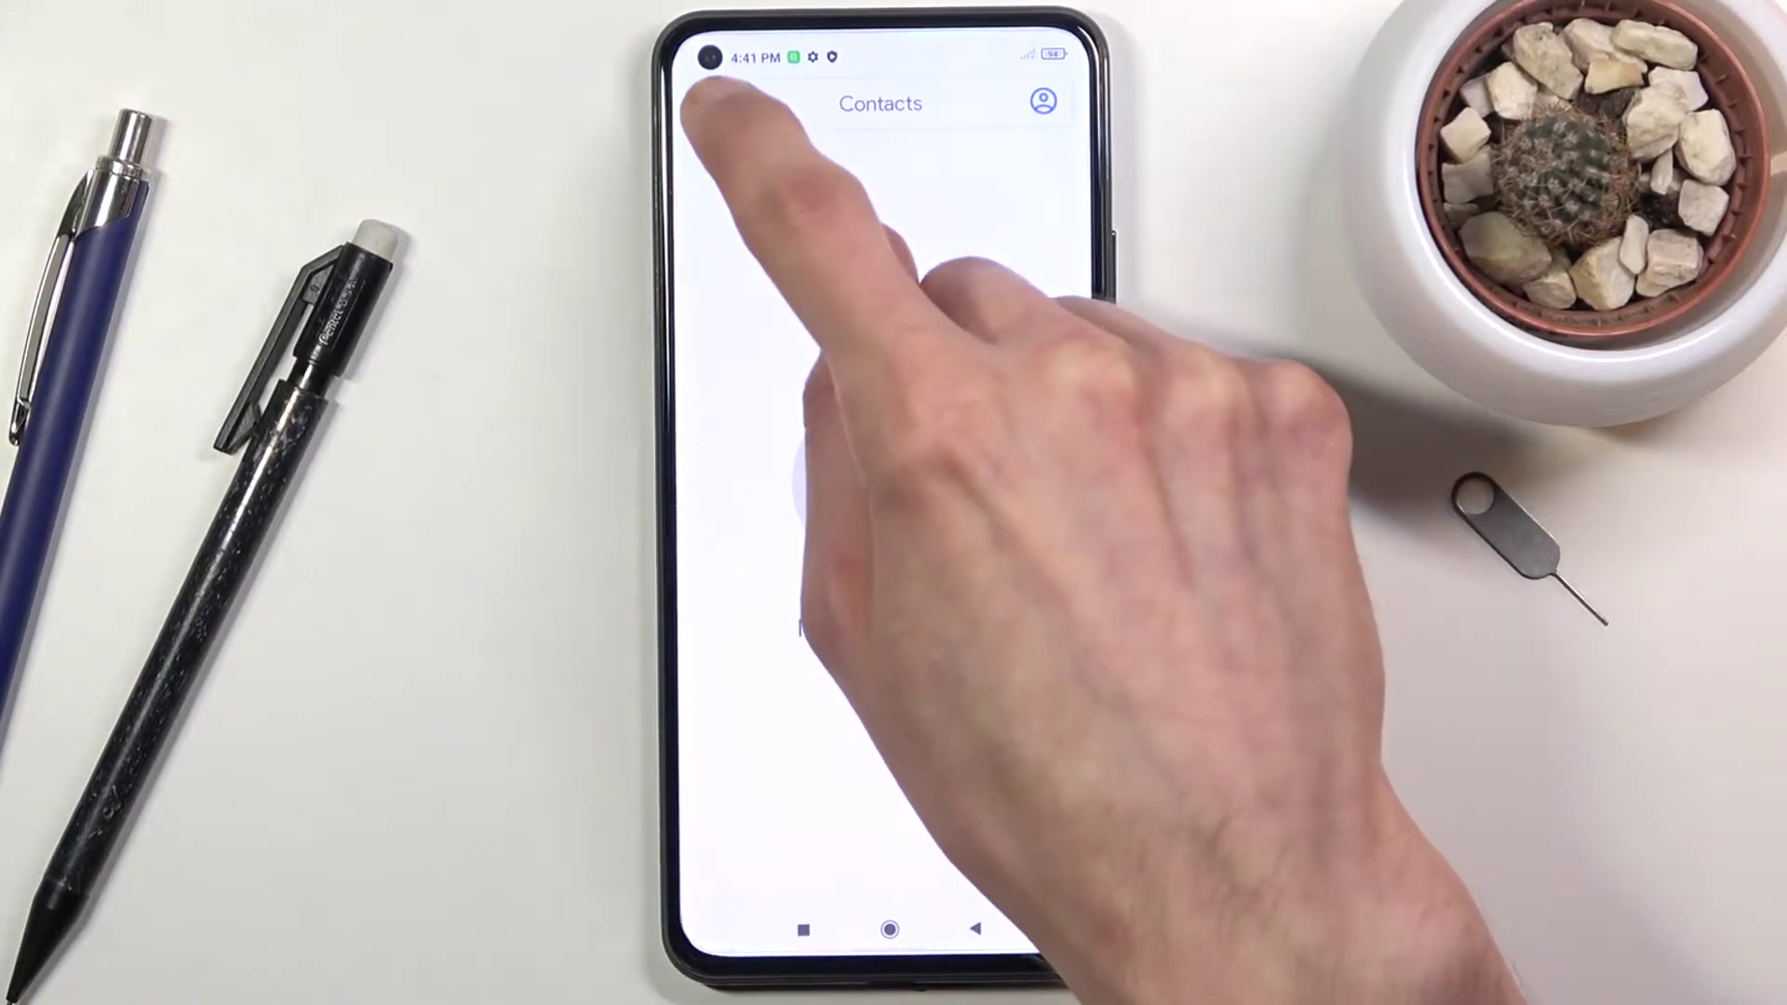
pyautogui.click(719, 104)
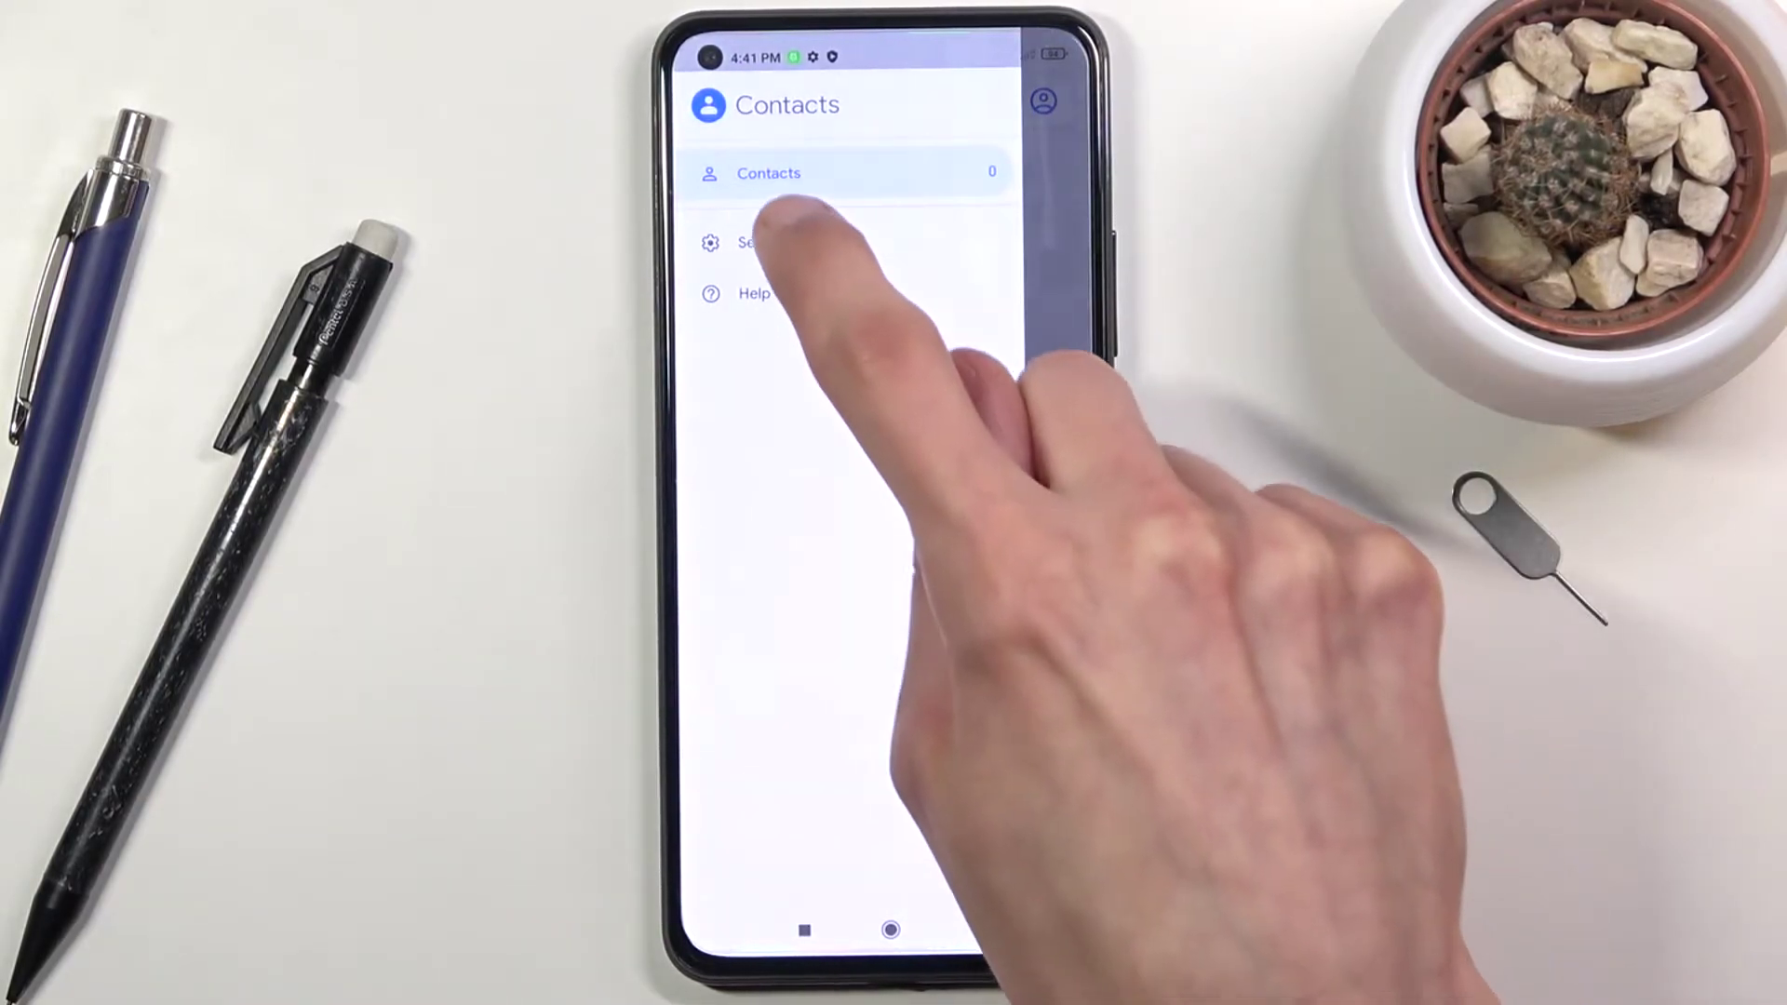
# Start a contacts import from Settings with the SIM card as the source.
pyautogui.click(766, 242)
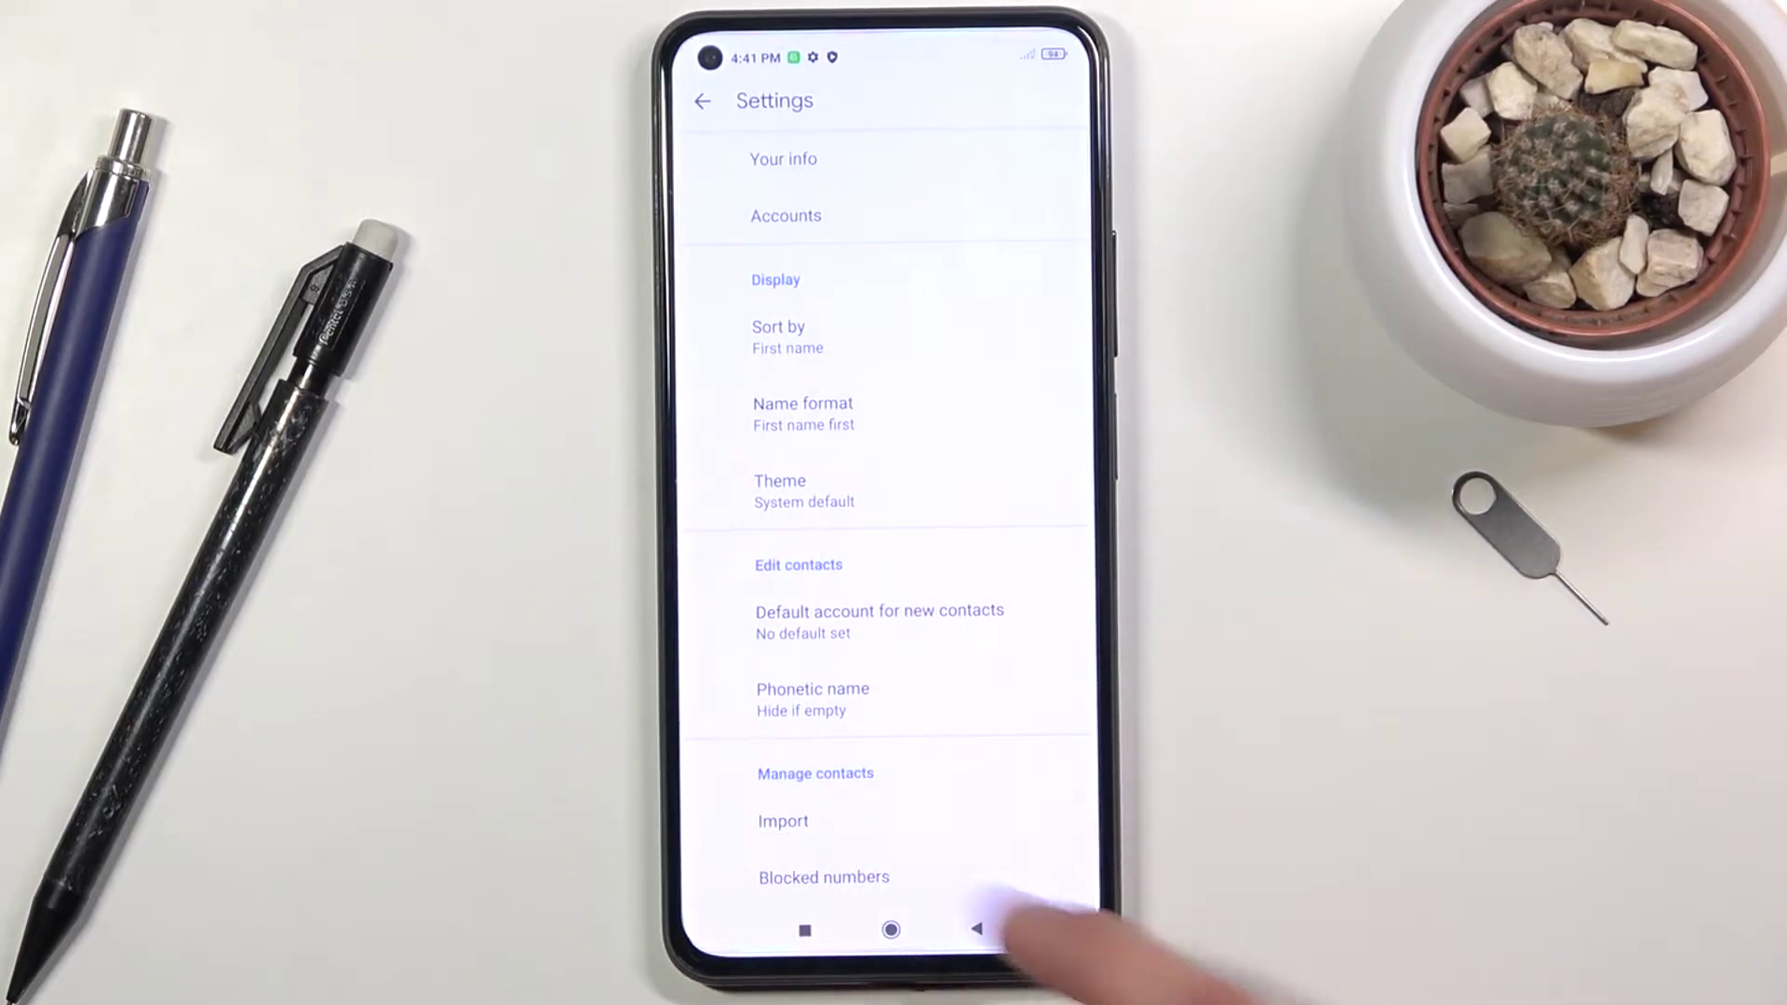
pyautogui.click(784, 821)
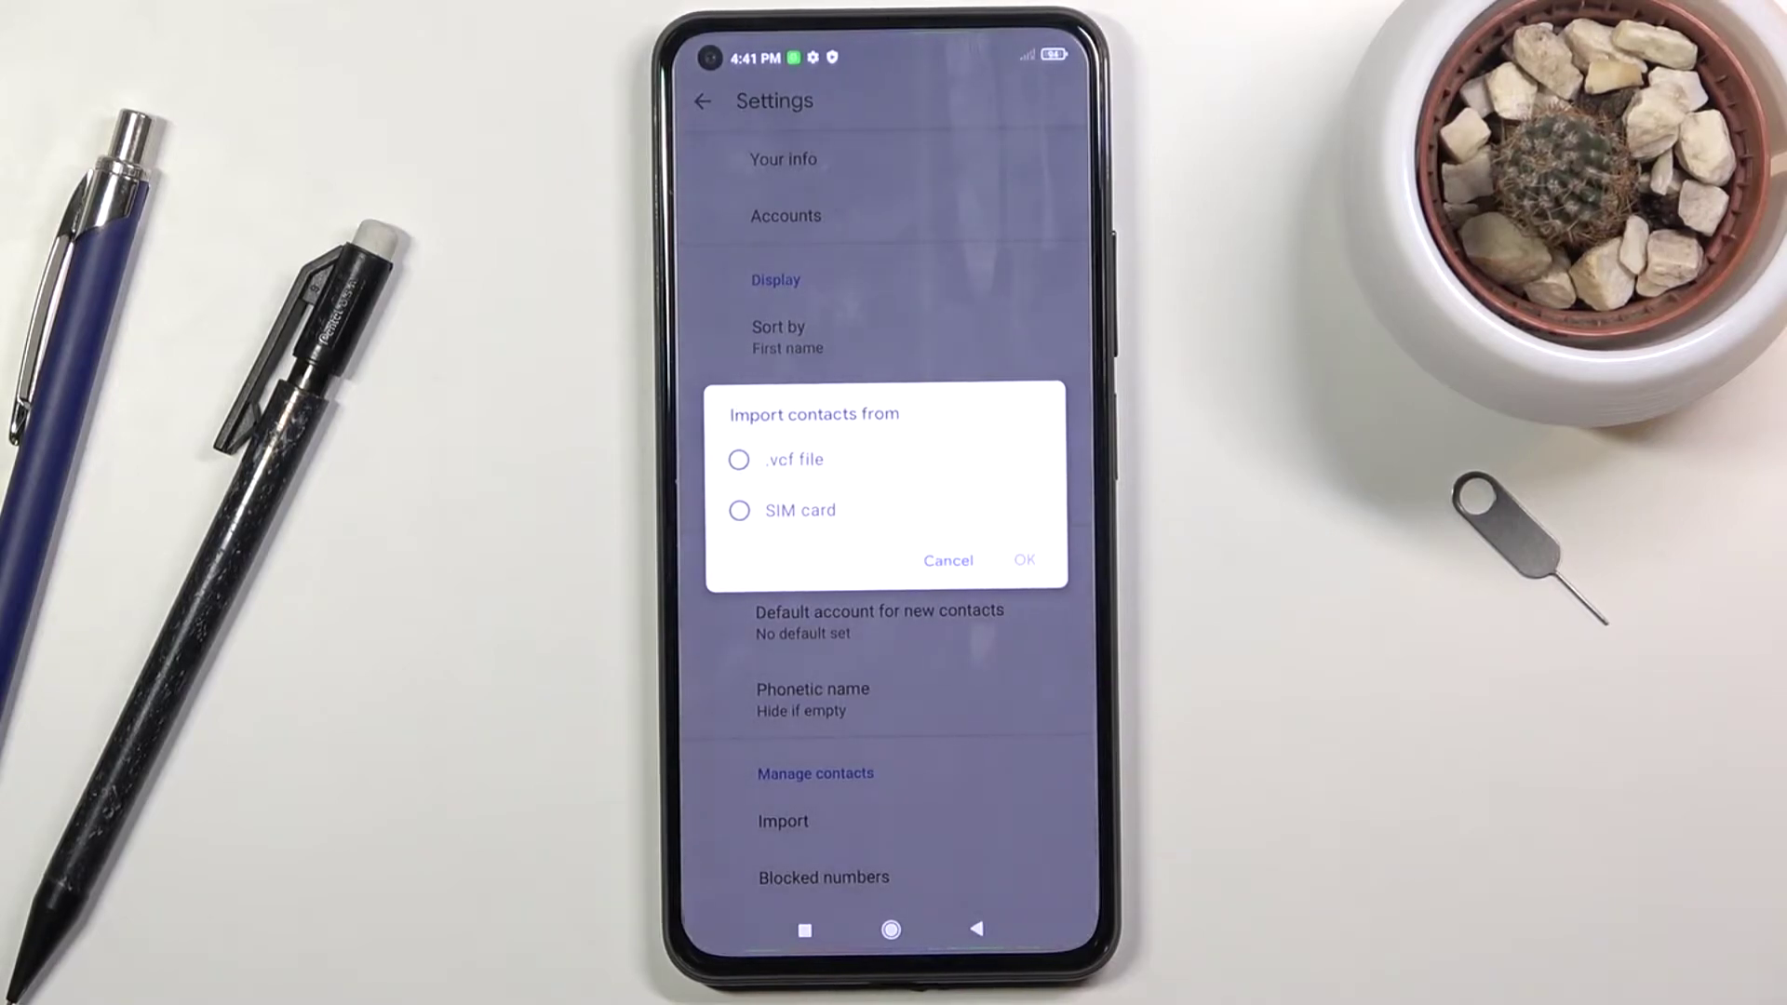
pyautogui.click(790, 510)
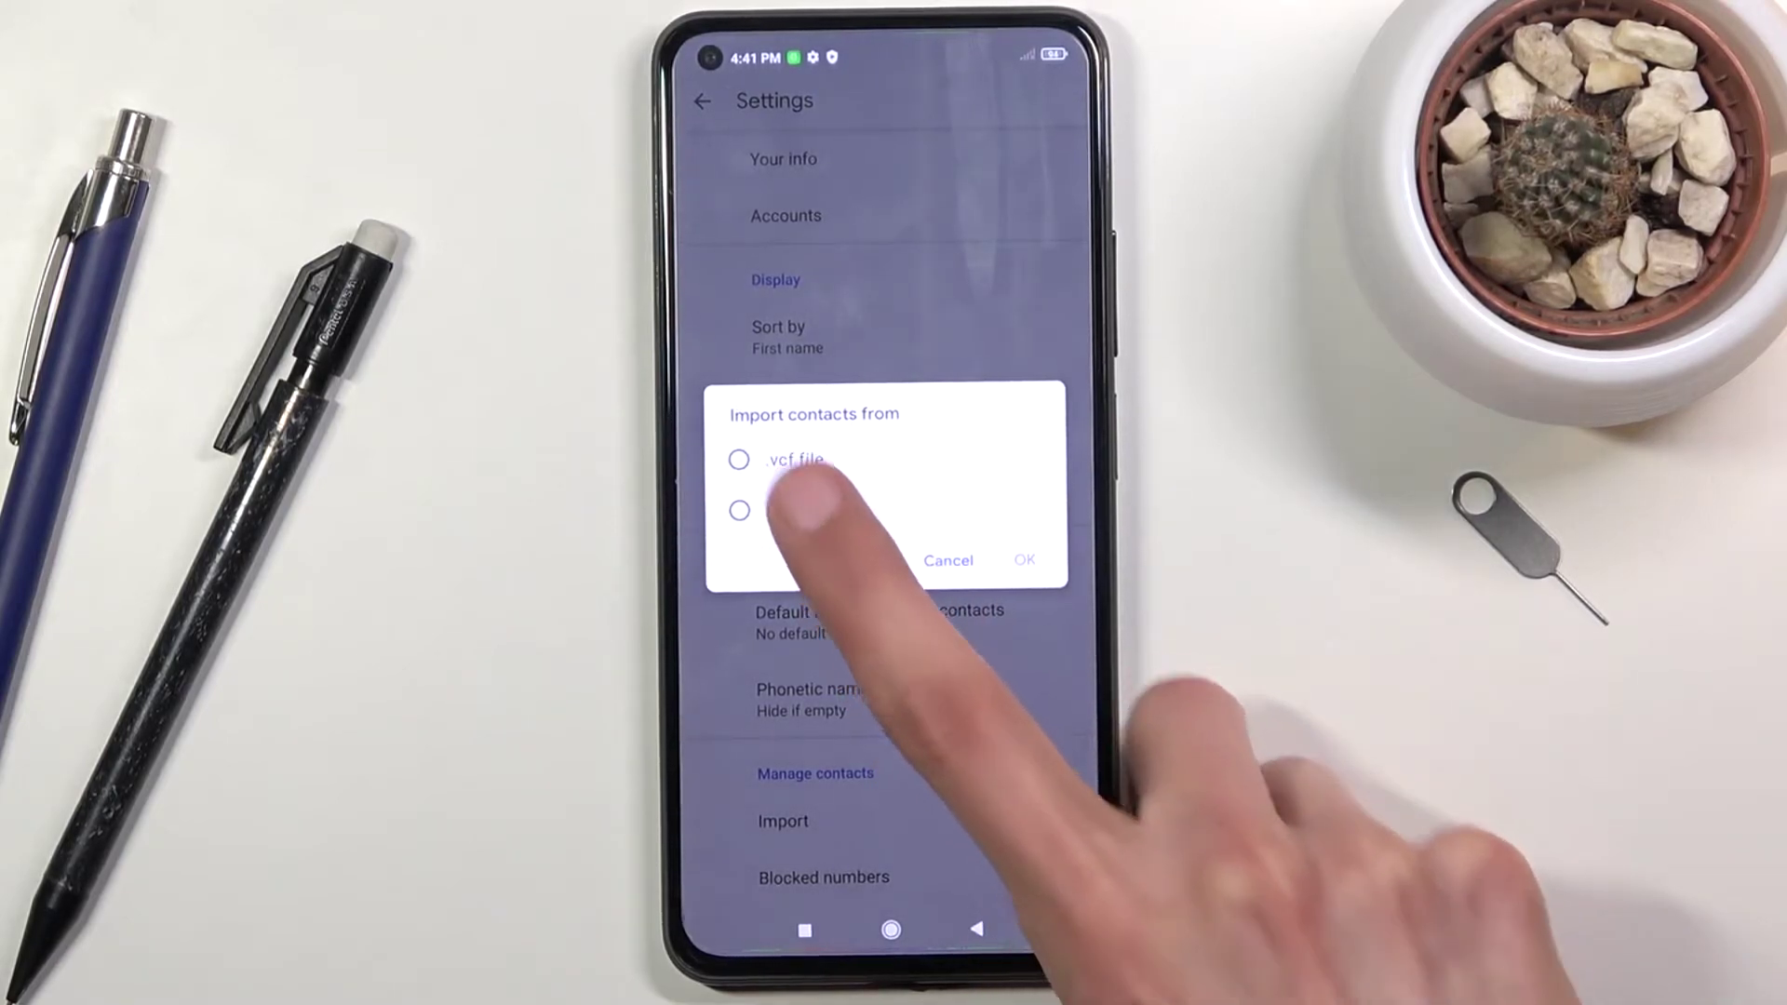
# Confirm the SIM source, uncheck the duplicate Infolinia, and import the remaining four contacts.
pyautogui.click(1024, 561)
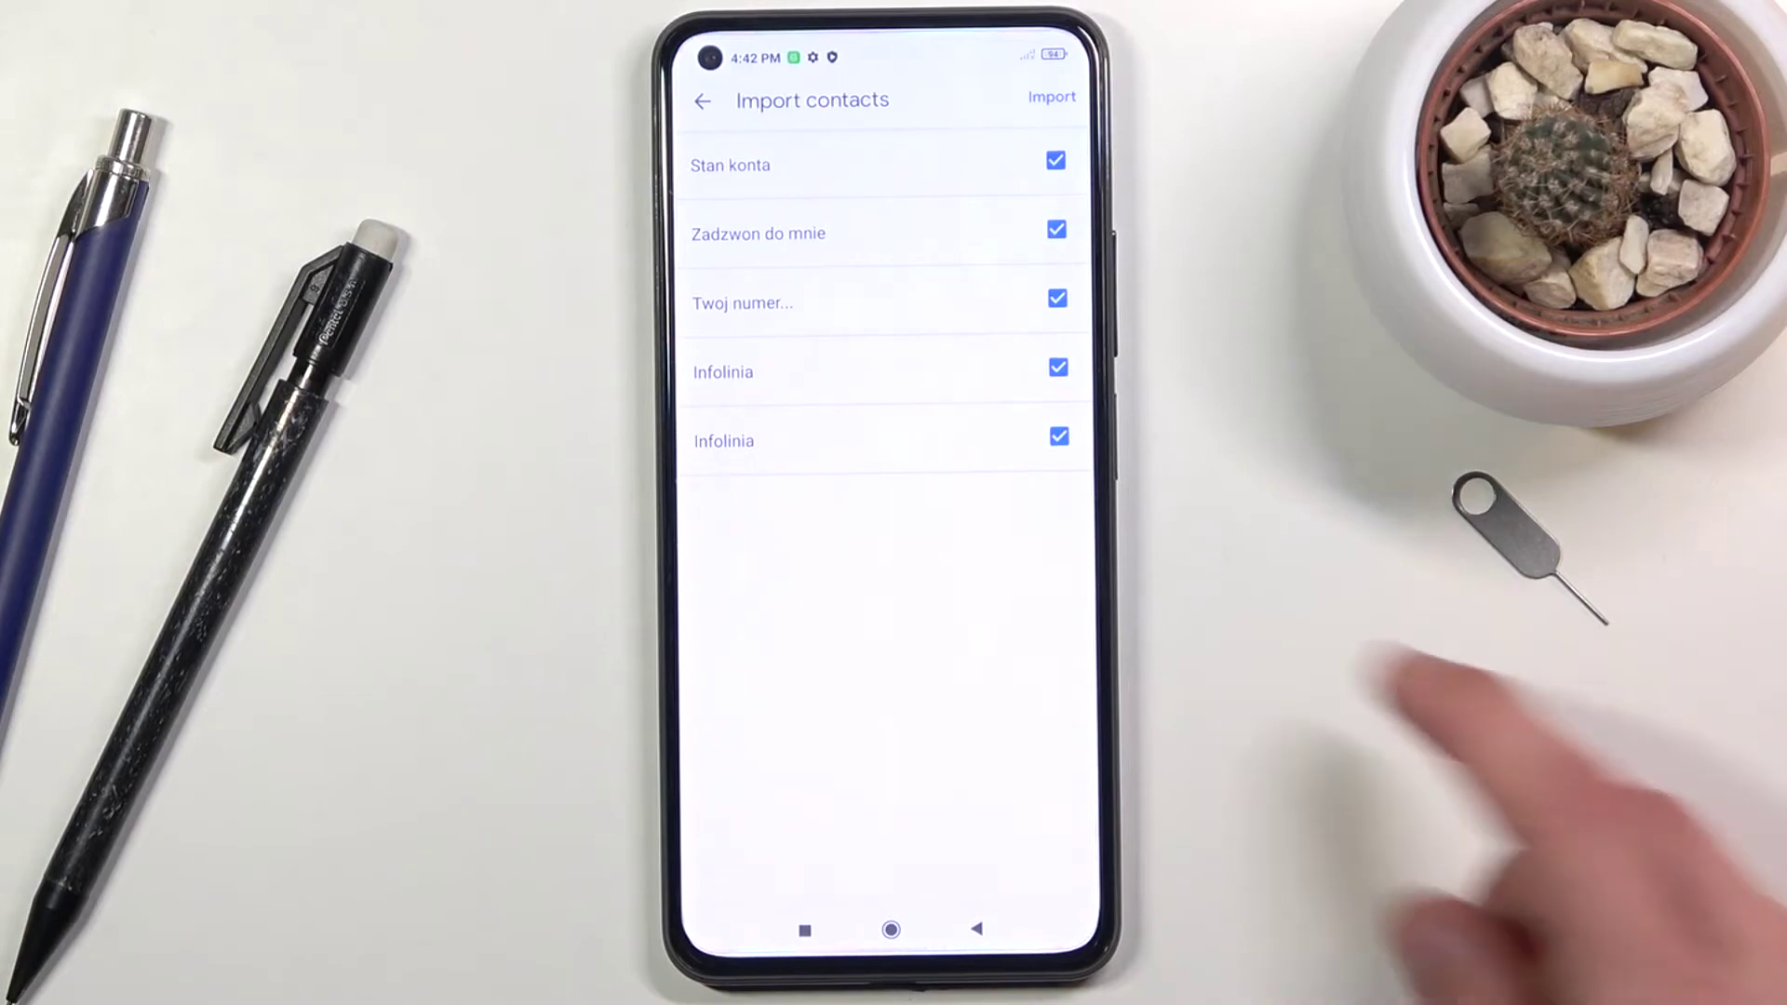
pyautogui.click(1058, 436)
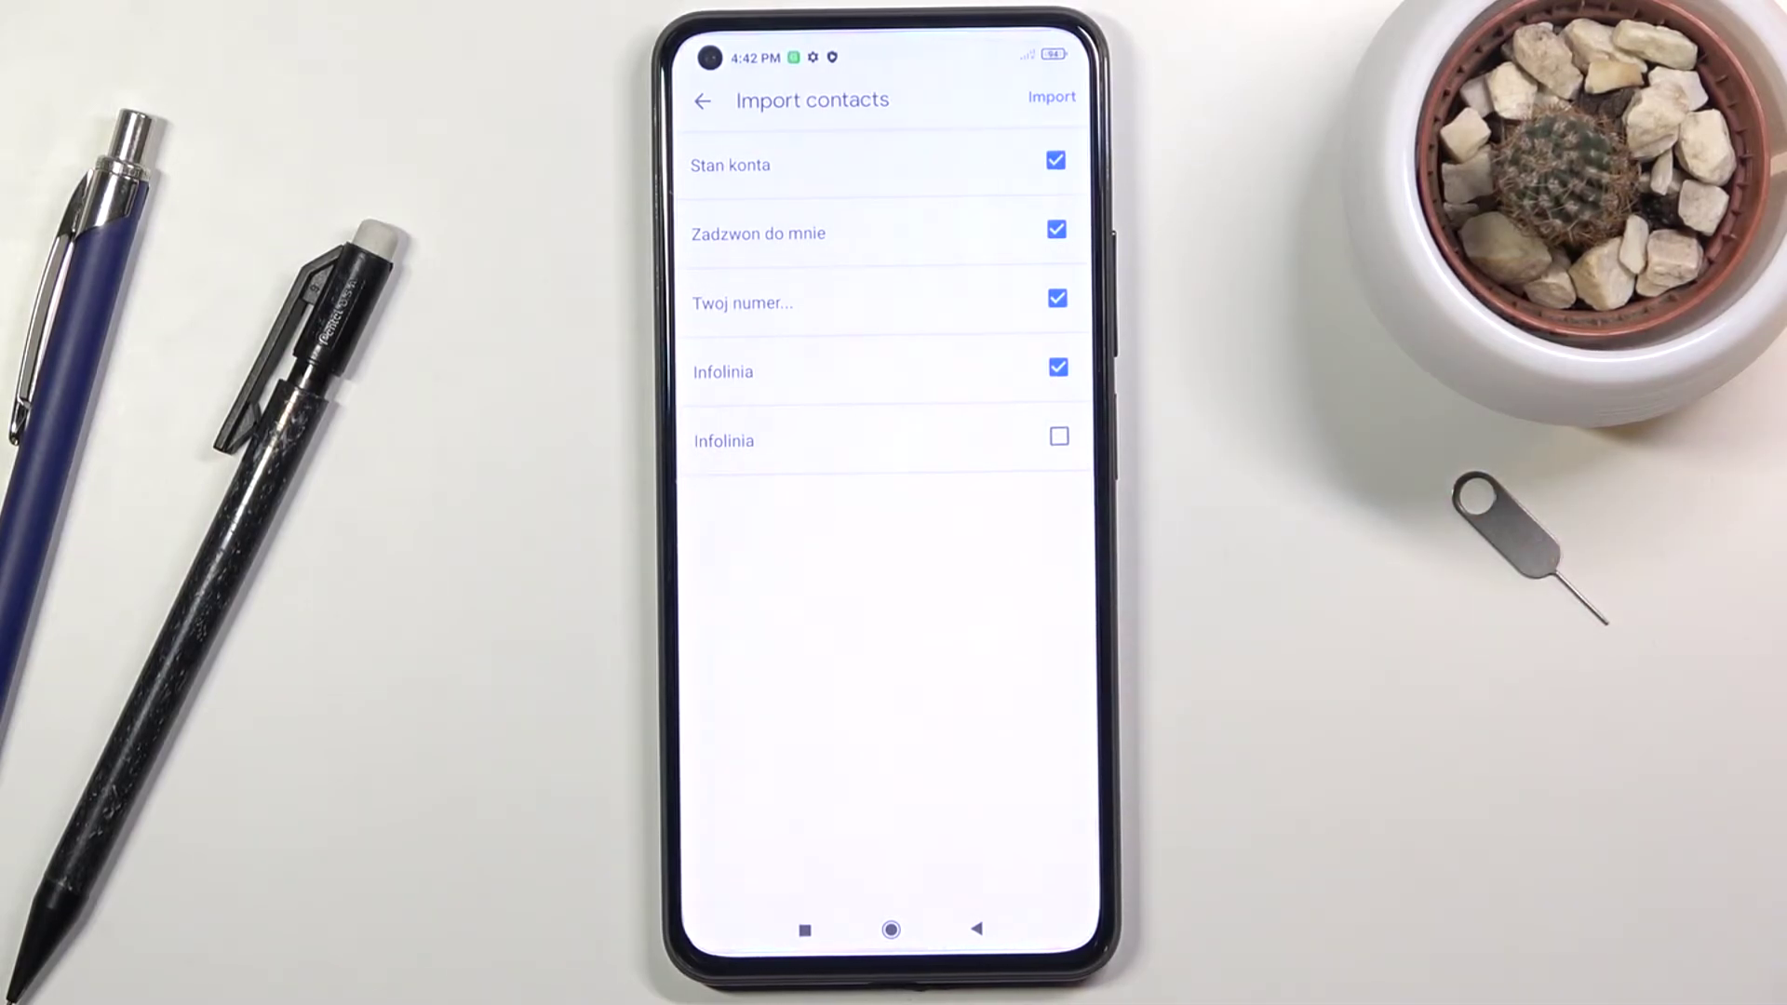
pyautogui.click(1051, 97)
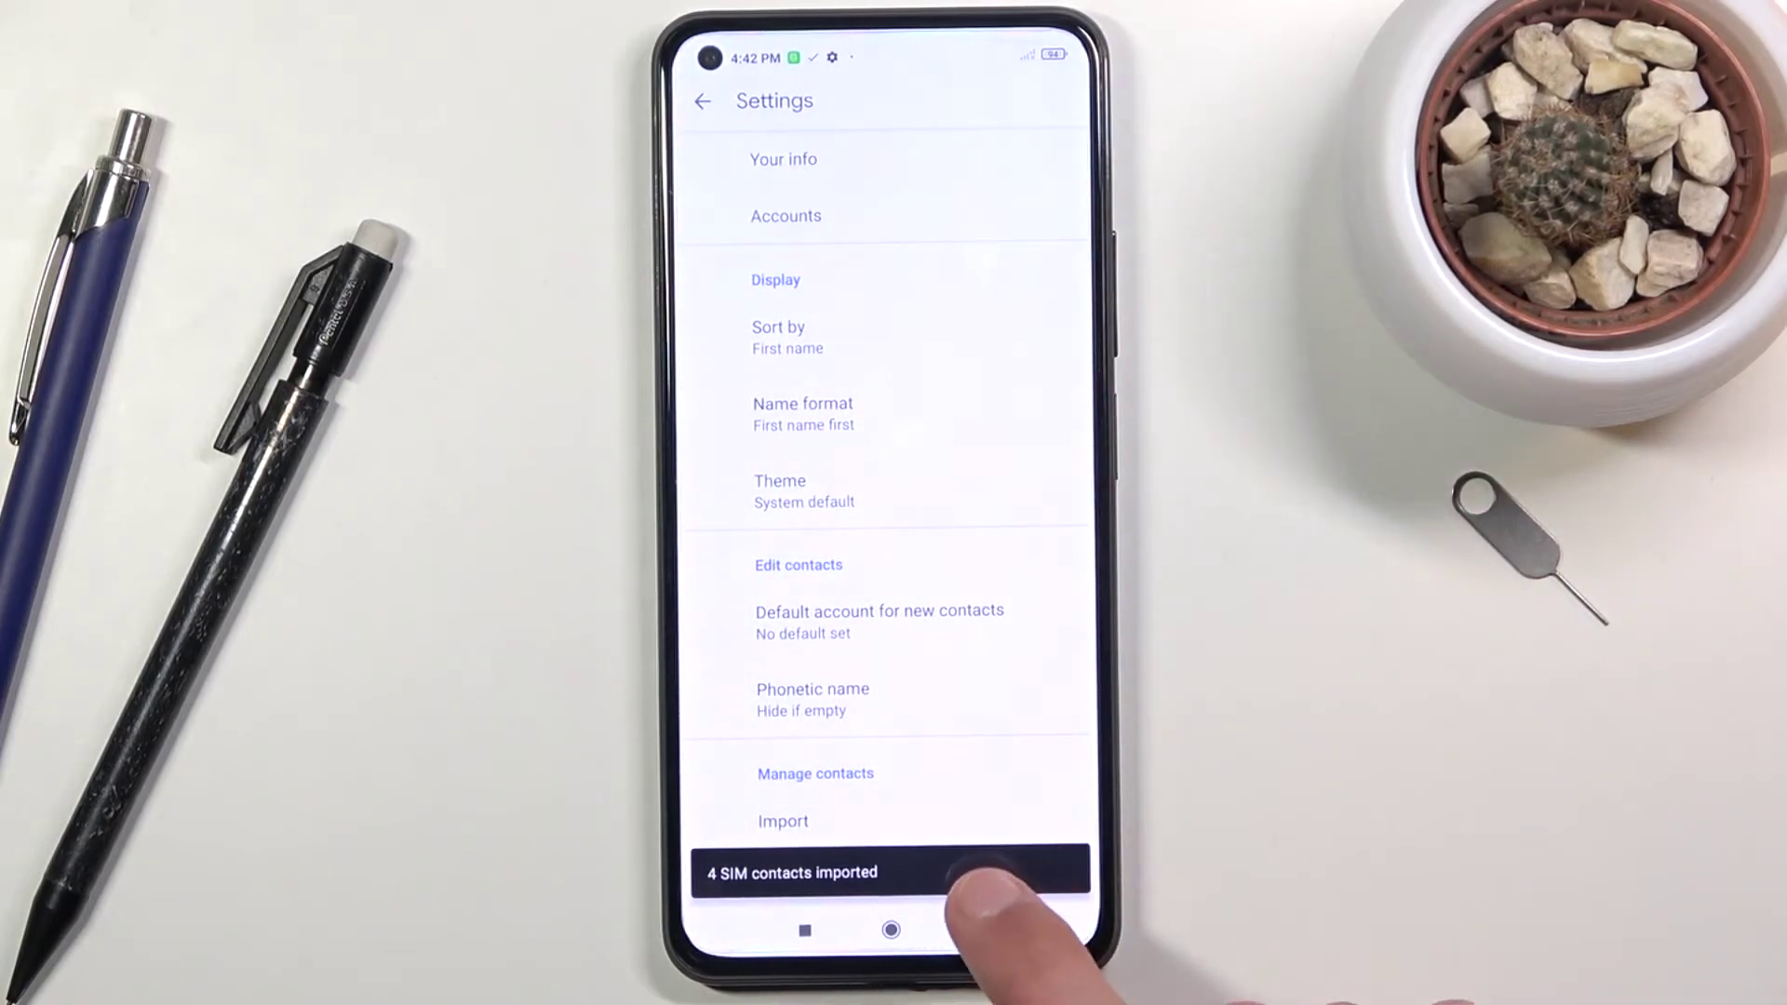
# Go back to the list showing Infolinia, Stan konta, Twoj numer and Zadzwon do mnie.
pyautogui.click(976, 928)
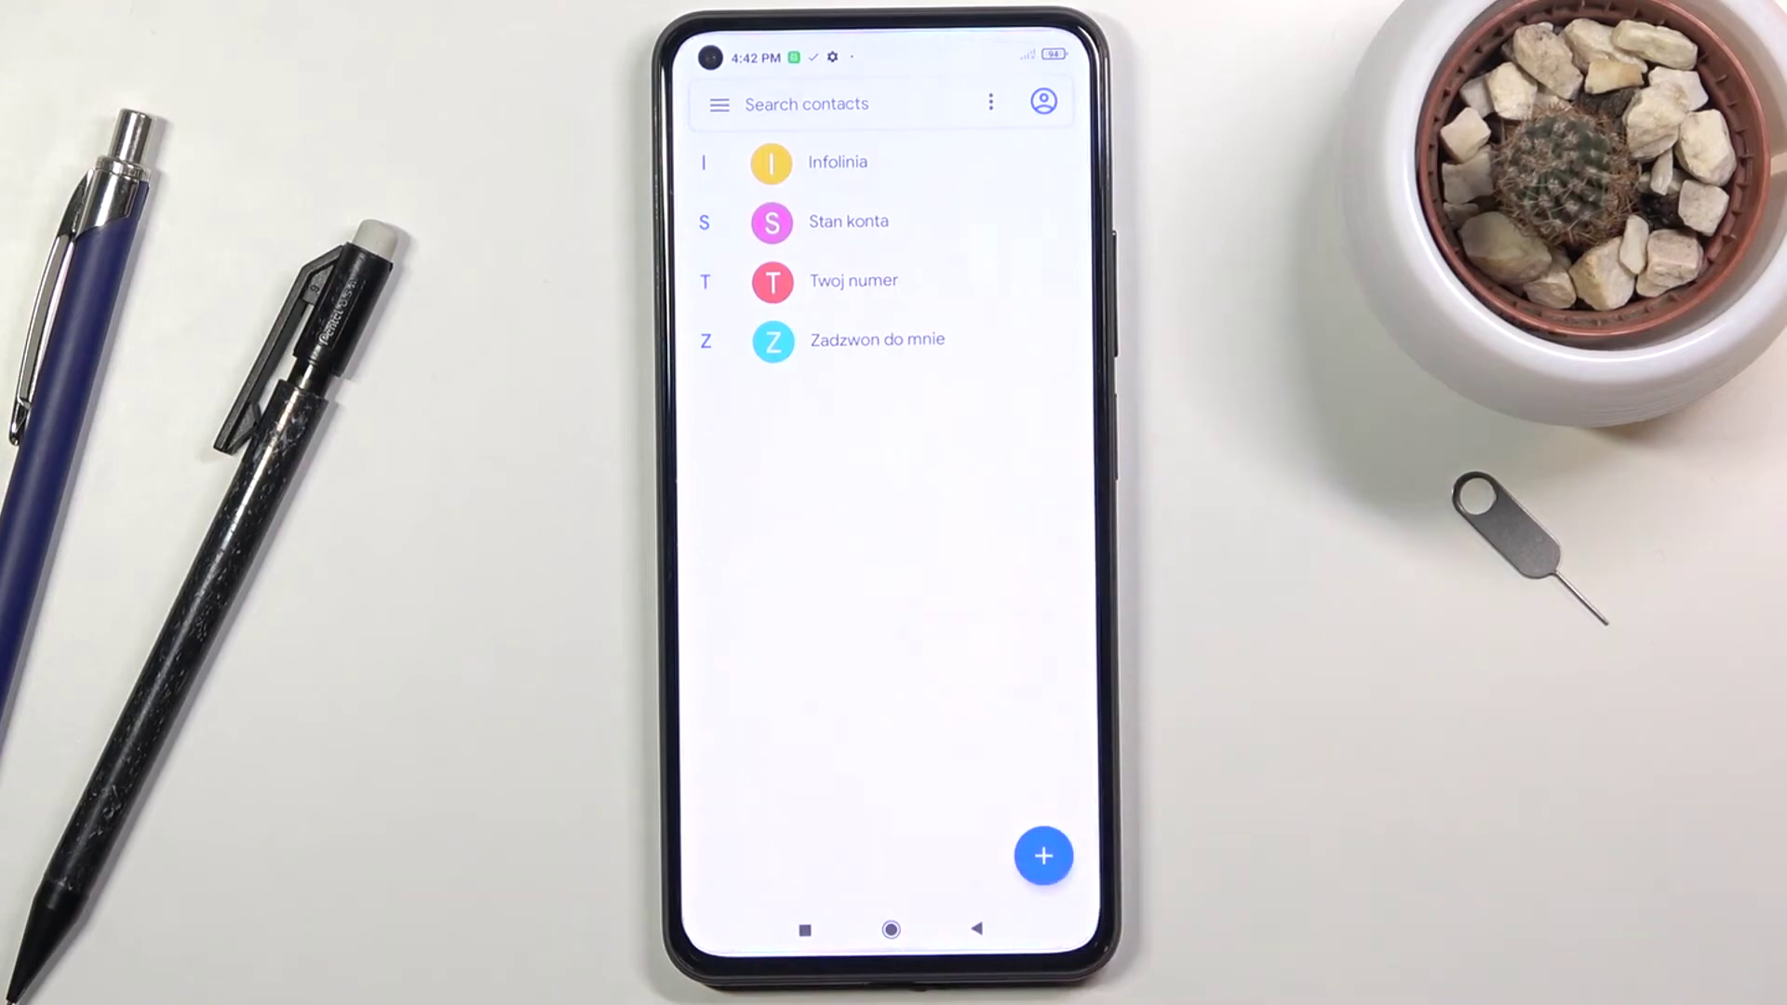